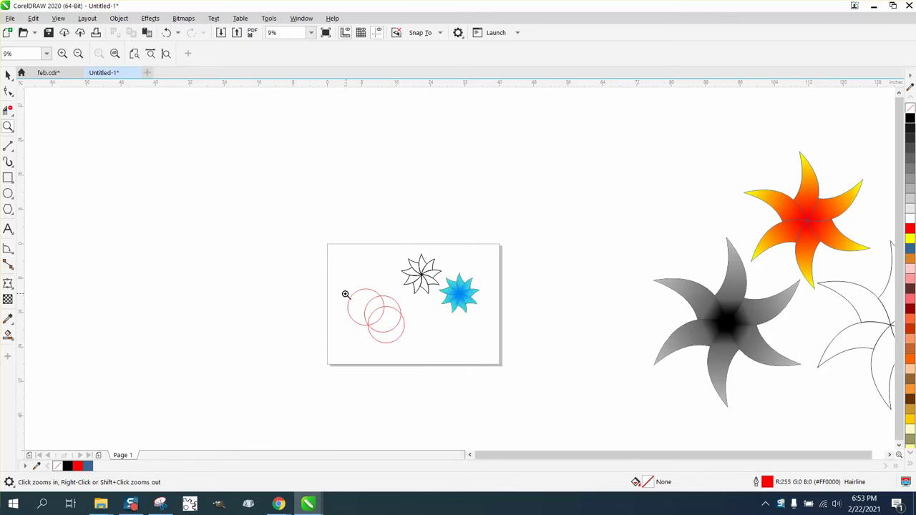
Examine the finished pinwheel flowers beside and on the page, and the three overlapping circles that form the petal
{"action": "left_click_drag", "start_coordinate": [674, 232], "coordinate": [777, 396]}
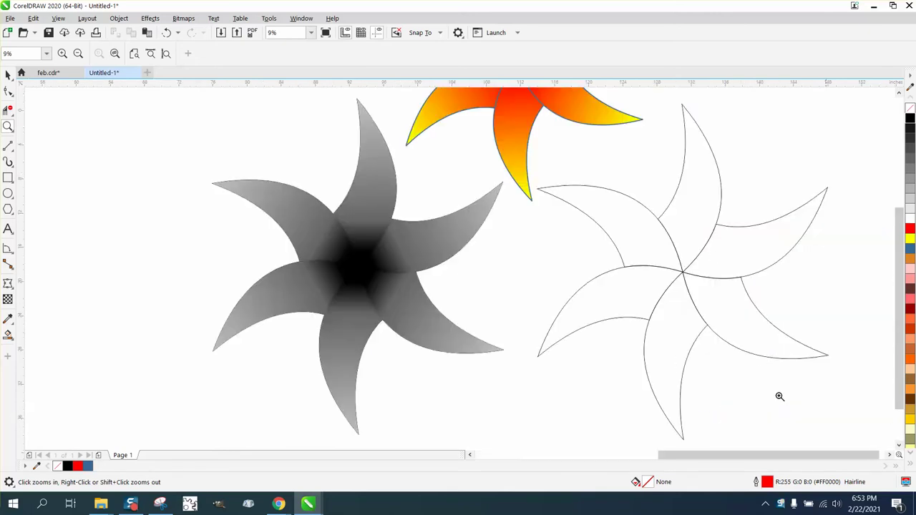
{"action": "right_click", "coordinate": [461, 221]}
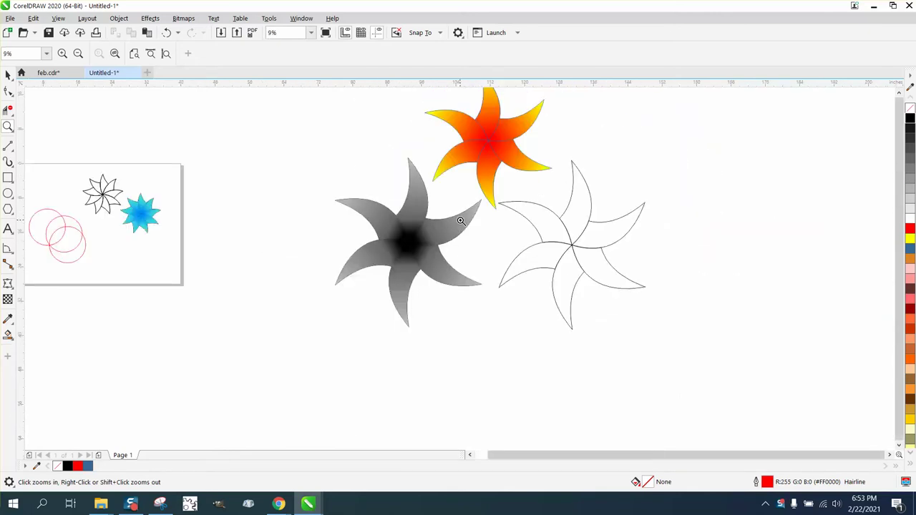
{"action": "right_click", "coordinate": [498, 165]}
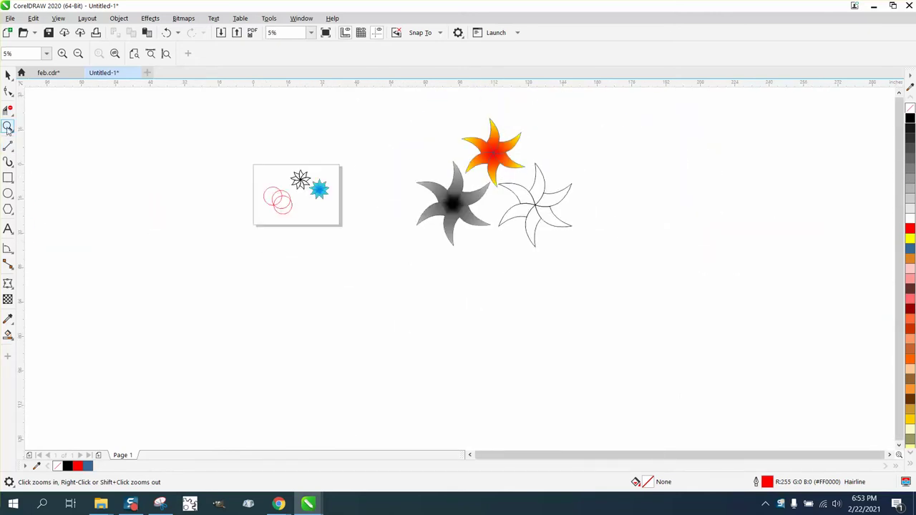
{"action": "left_click_drag", "start_coordinate": [231, 151], "coordinate": [405, 243]}
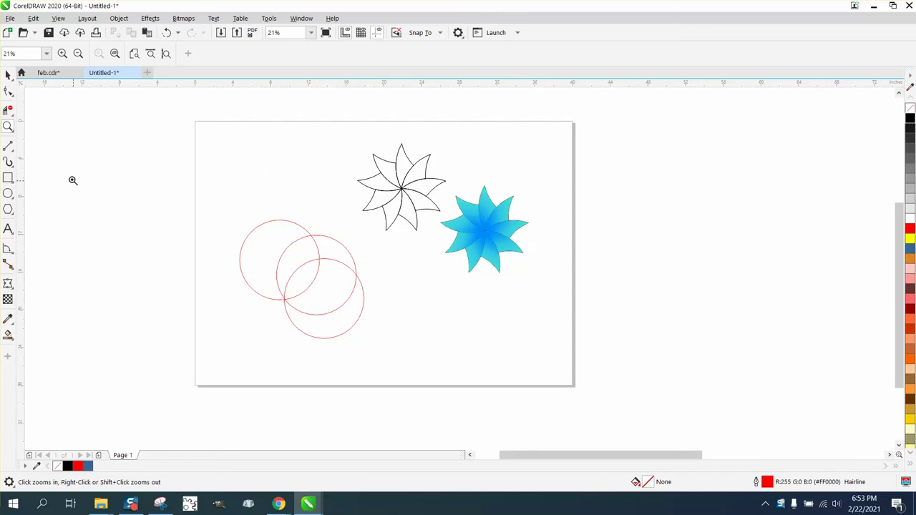
{"action": "left_click", "coordinate": [7, 74]}
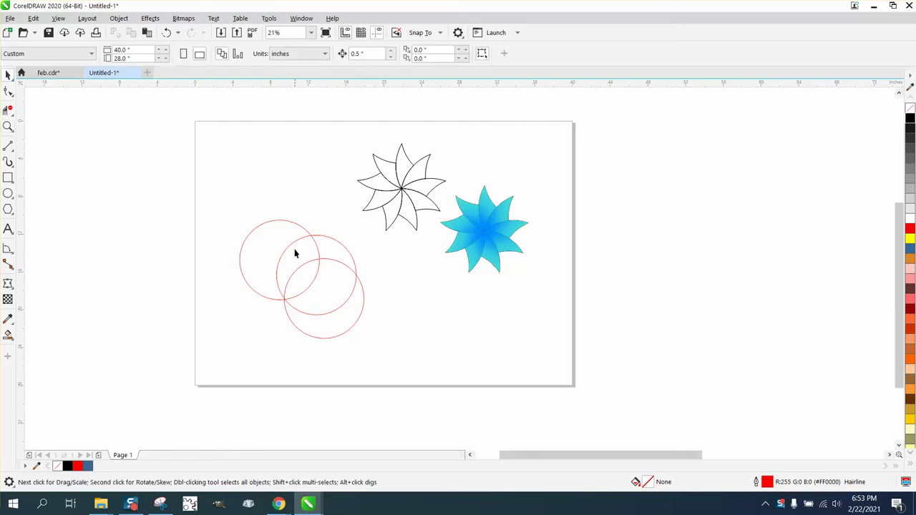
{"action": "left_click", "coordinate": [356, 305]}
{"action": "left_click", "coordinate": [8, 127]}
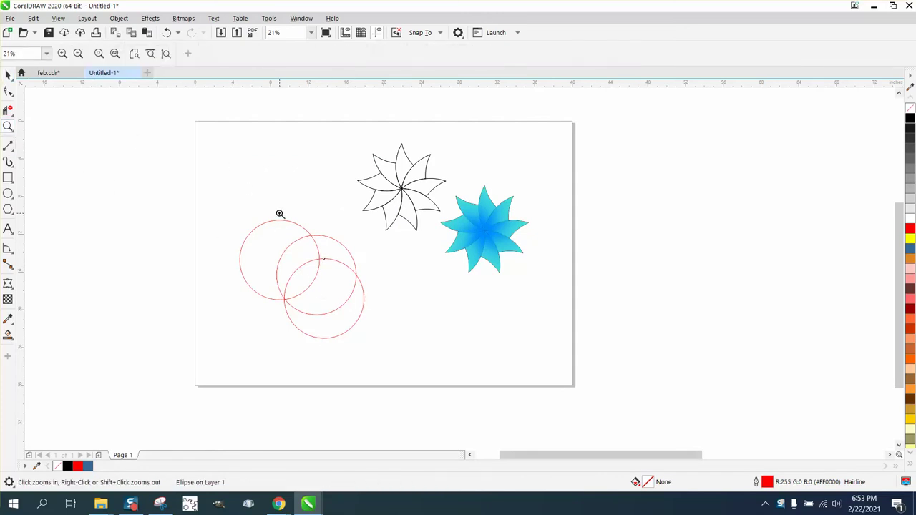
{"action": "left_click_drag", "start_coordinate": [222, 194], "coordinate": [354, 330]}
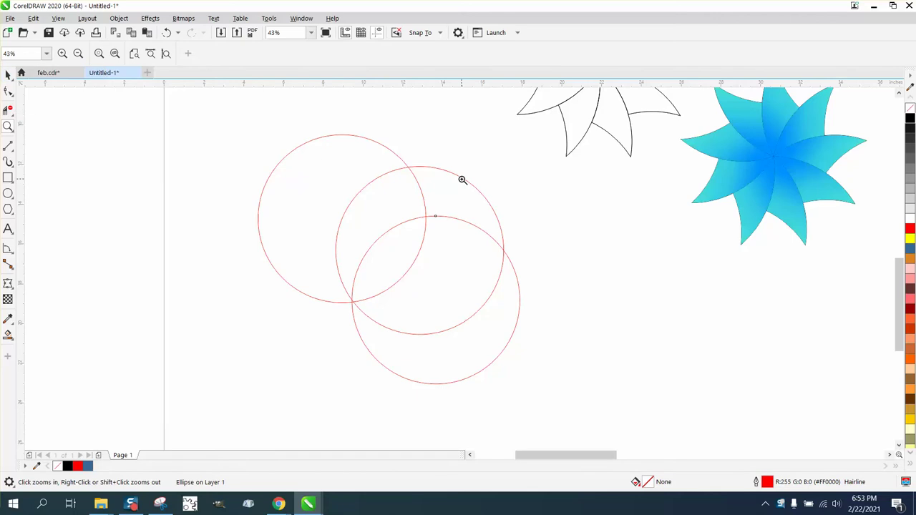
Smart Fill the upper-right crescent region of the middle circle in red and move the new petal shape above the circles
{"action": "left_click", "coordinate": [8, 75]}
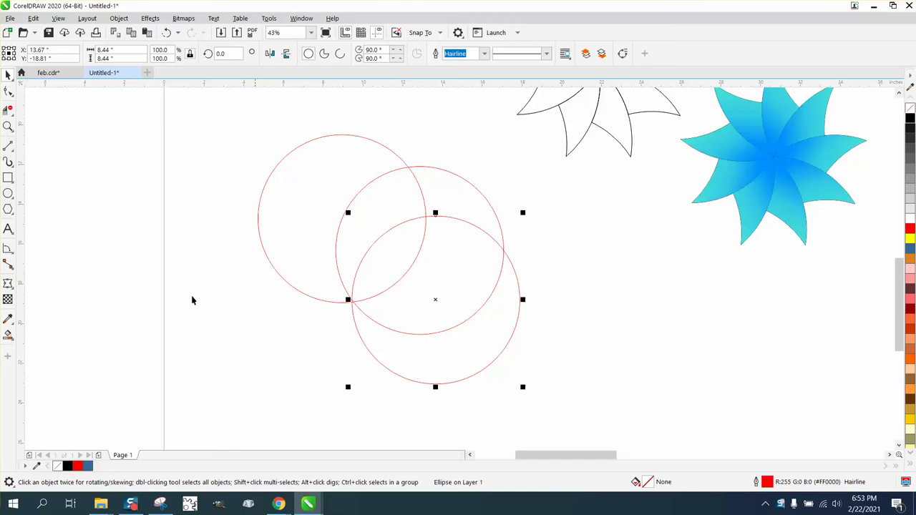
{"action": "left_click", "coordinate": [10, 335]}
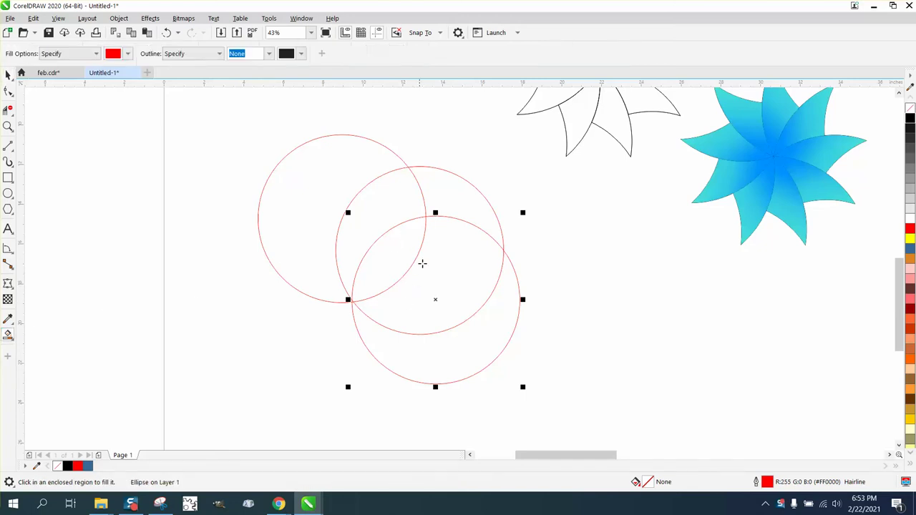
{"action": "left_click", "coordinate": [478, 207]}
{"action": "left_click", "coordinate": [8, 73]}
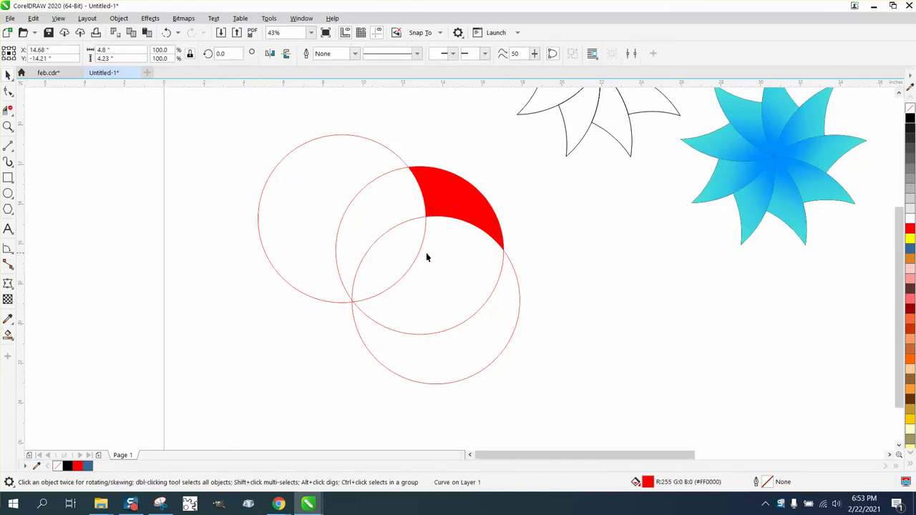
{"action": "scroll", "coordinate": [428, 251], "scroll_direction": "down", "scroll_amount": 2}
{"action": "left_click_drag", "start_coordinate": [443, 219], "coordinate": [393, 158]}
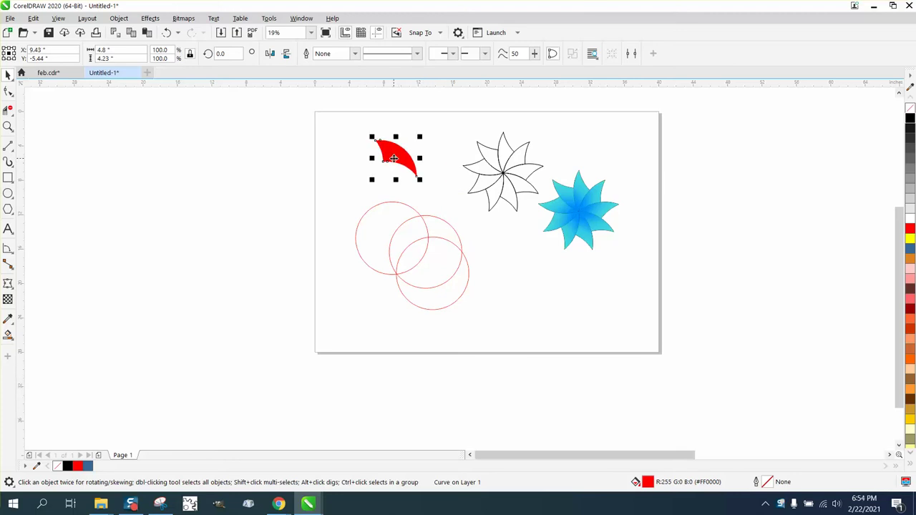
Rotate the red petal to about 150° so its long tip points up, and replace its fill with a black hairline outline
{"action": "left_click", "coordinate": [394, 158]}
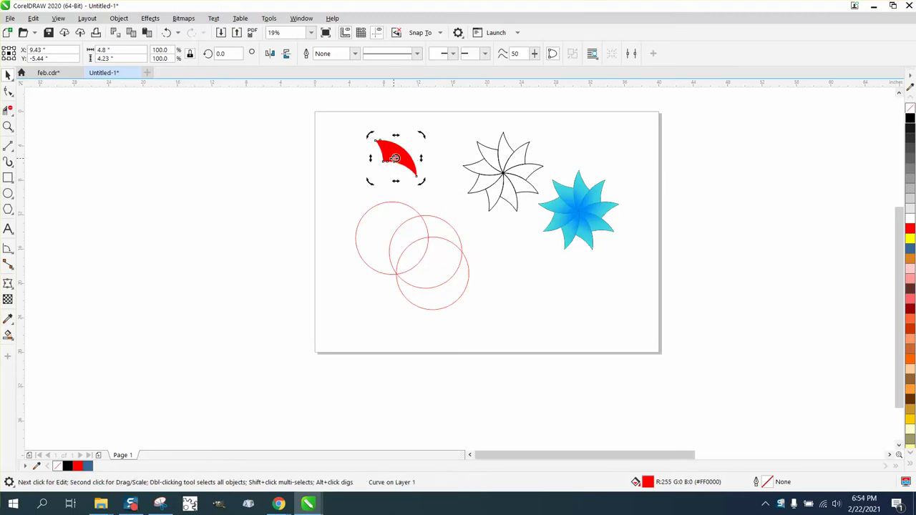
{"action": "left_click_drag", "start_coordinate": [420, 179], "coordinate": [387, 127]}
{"action": "left_click", "coordinate": [403, 166]}
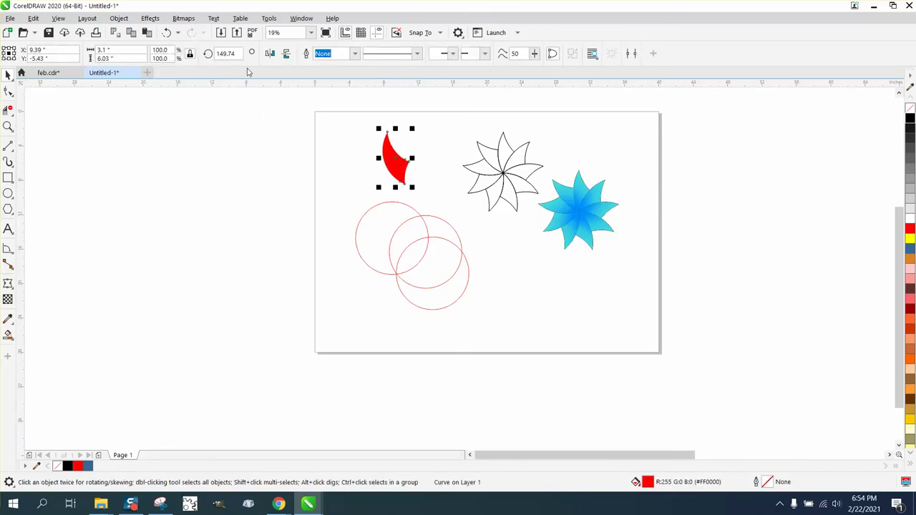
{"action": "left_click", "coordinate": [909, 107]}
{"action": "right_click", "coordinate": [910, 118]}
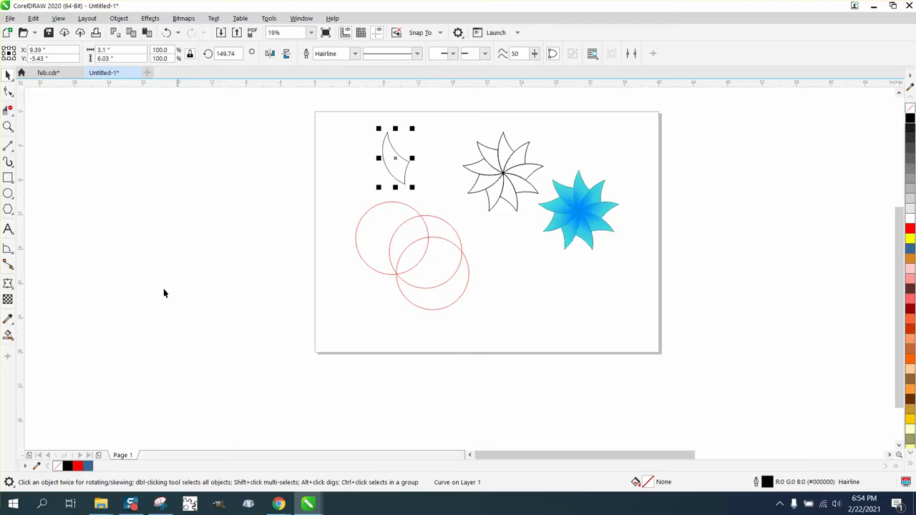
Create a red copy of the outlined petal with Smart Fill and move it off the page, left of the original
{"action": "left_click", "coordinate": [8, 335]}
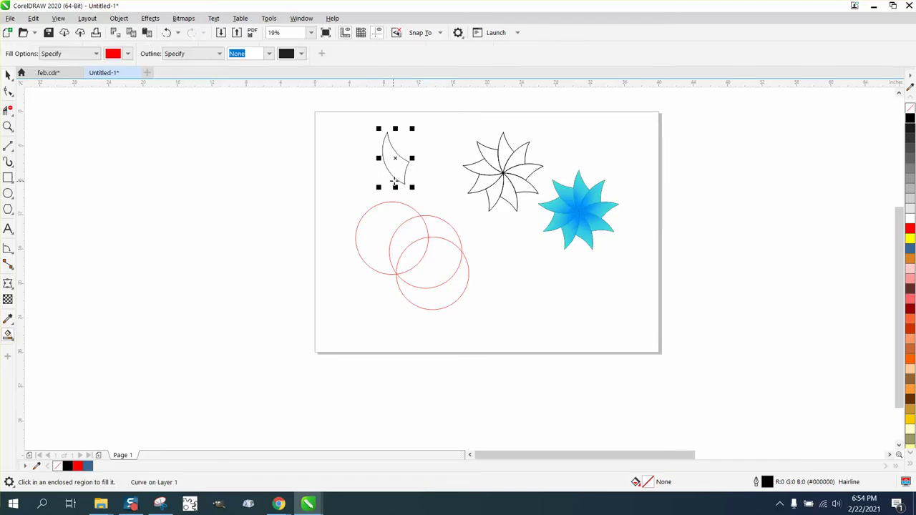
{"action": "left_click", "coordinate": [394, 181]}
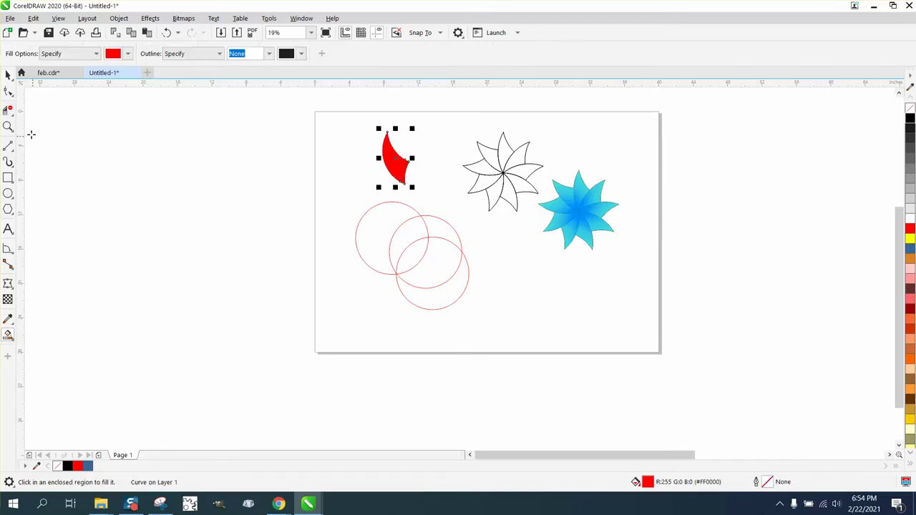
{"action": "left_click", "coordinate": [7, 74]}
{"action": "left_click_drag", "start_coordinate": [396, 157], "coordinate": [238, 158]}
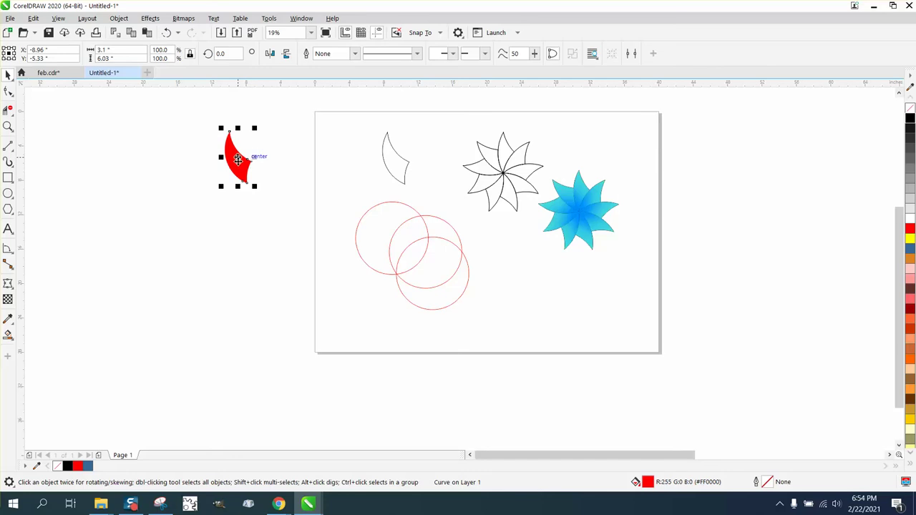
Remove the red fill from the petal copy beside the page and give it a black hairline outline
{"action": "left_click", "coordinate": [239, 159]}
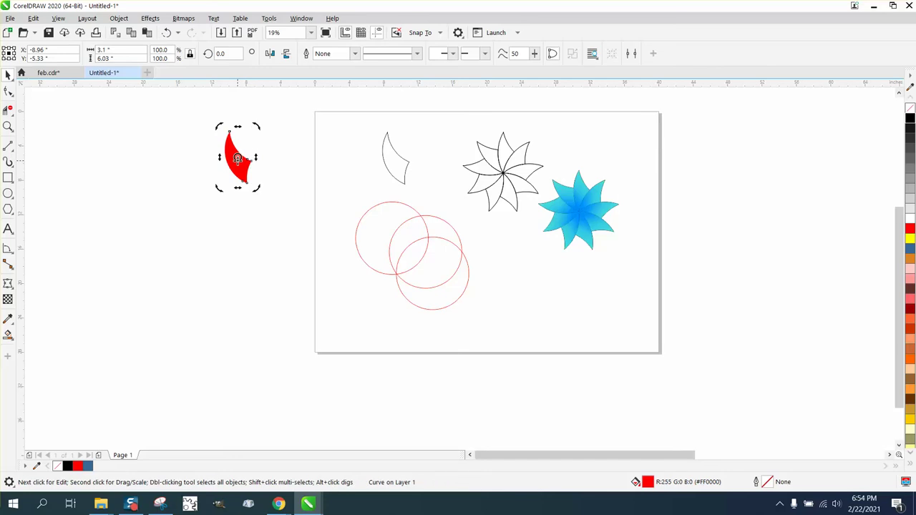
{"action": "left_click", "coordinate": [909, 108]}
{"action": "right_click", "coordinate": [910, 118]}
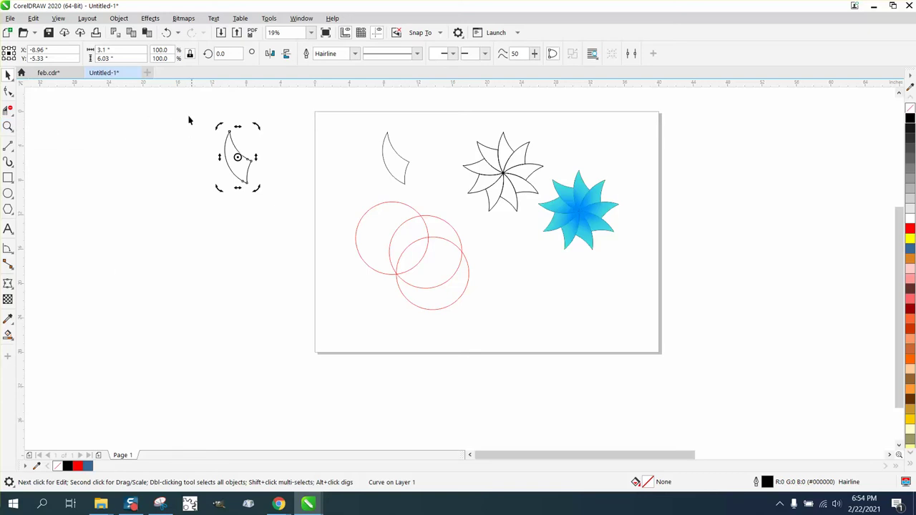
Move the petal copy's rotation centre to its lower tip and make a duplicate rotated by 36°
{"action": "left_click", "coordinate": [8, 126]}
{"action": "left_click_drag", "start_coordinate": [192, 115], "coordinate": [343, 251]}
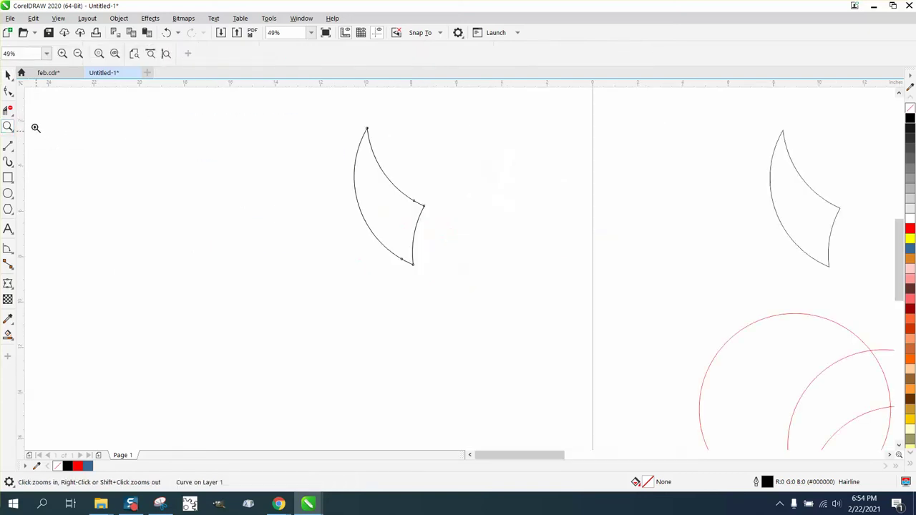
{"action": "left_click", "coordinate": [9, 91]}
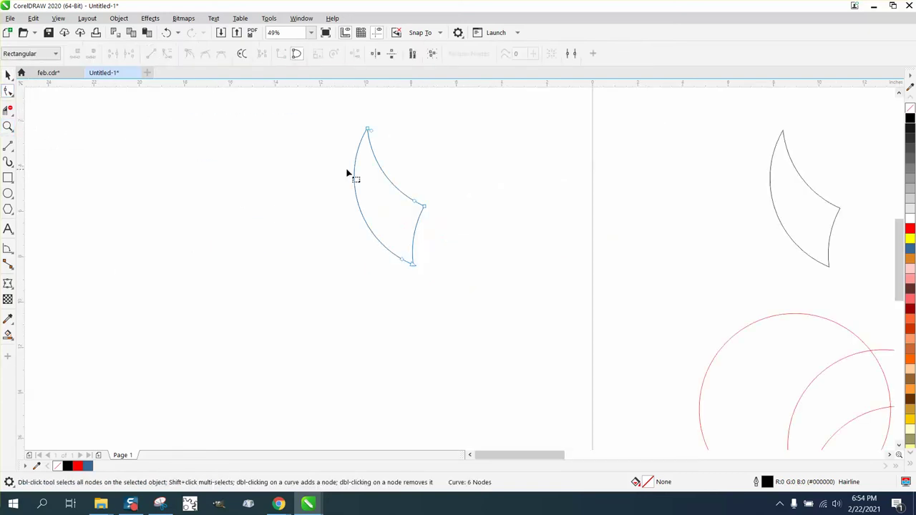
{"action": "left_click", "coordinate": [8, 74]}
{"action": "left_click", "coordinate": [389, 199]}
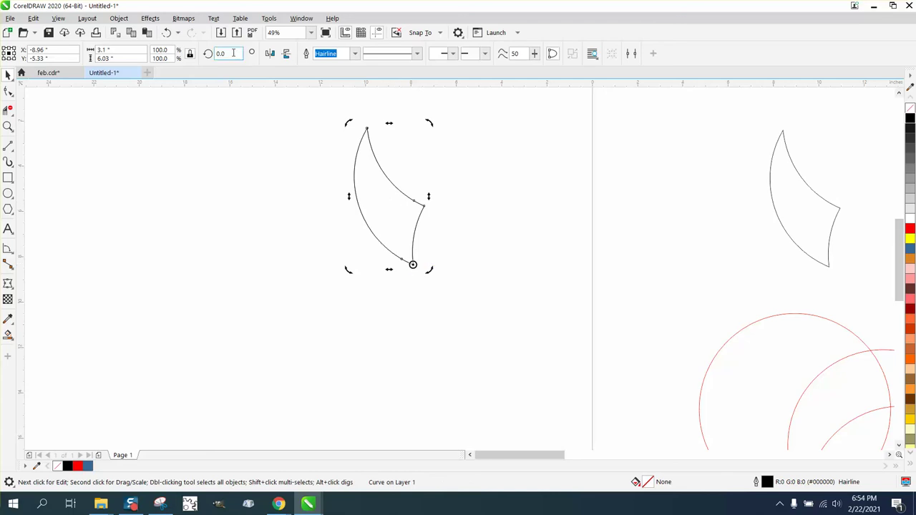
{"action": "type", "text": "36"}
{"action": "key", "text": "Return"}
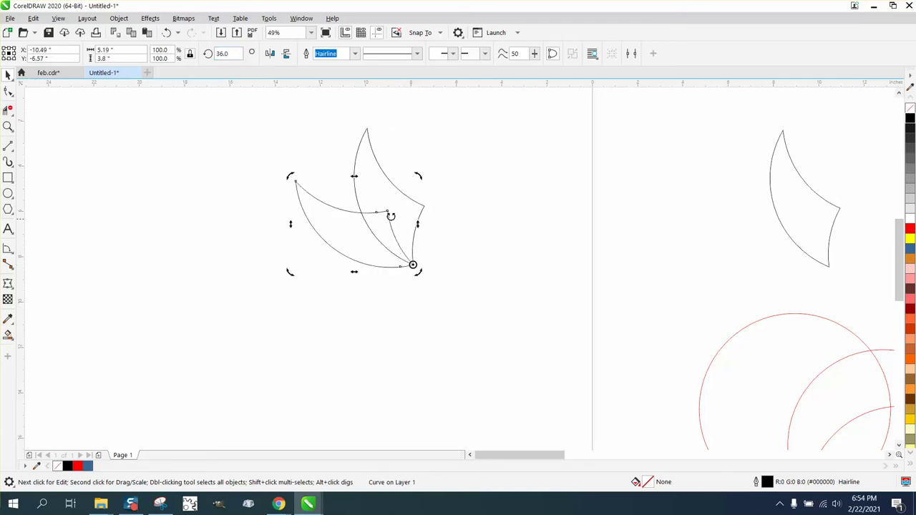
Rotate the duplicate petal further around the shared tip until it meets the first petal, setting its angle to 60°
{"action": "left_click_drag", "start_coordinate": [418, 176], "coordinate": [388, 196]}
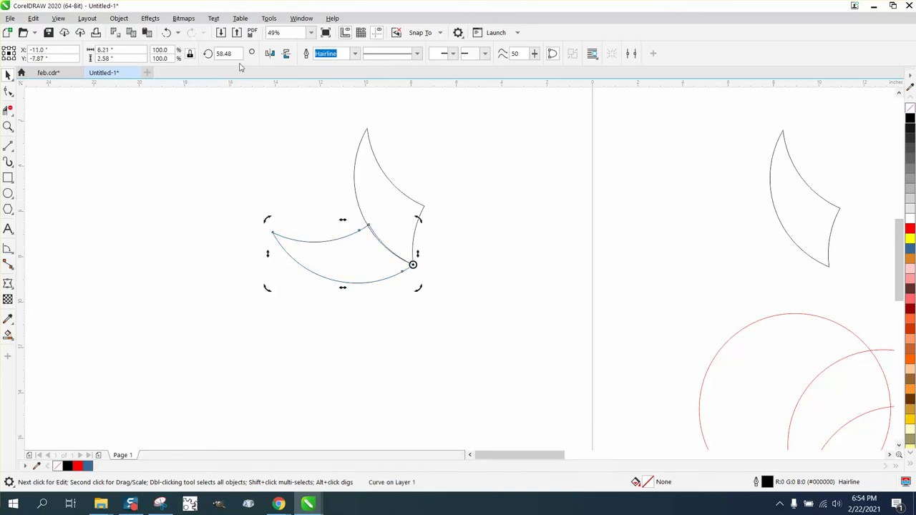
{"action": "type", "text": "60"}
{"action": "key", "text": "Return"}
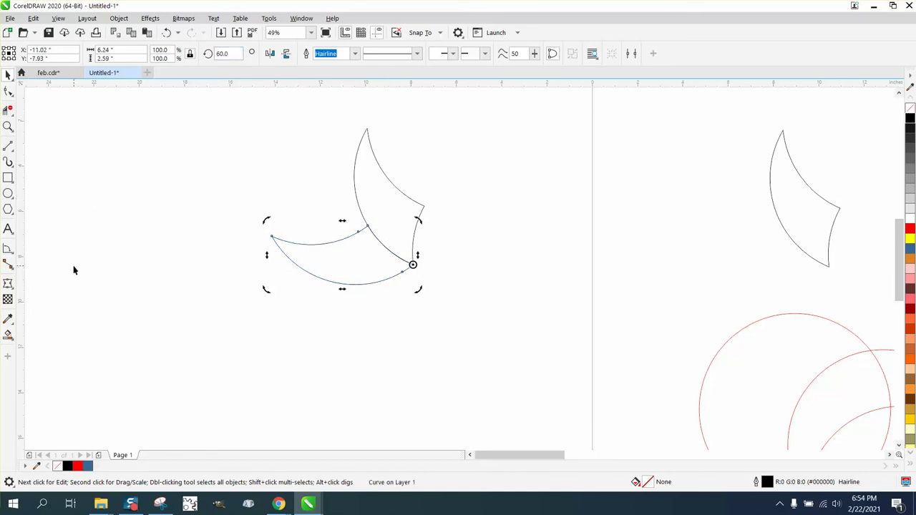
{"action": "left_click", "coordinate": [73, 271]}
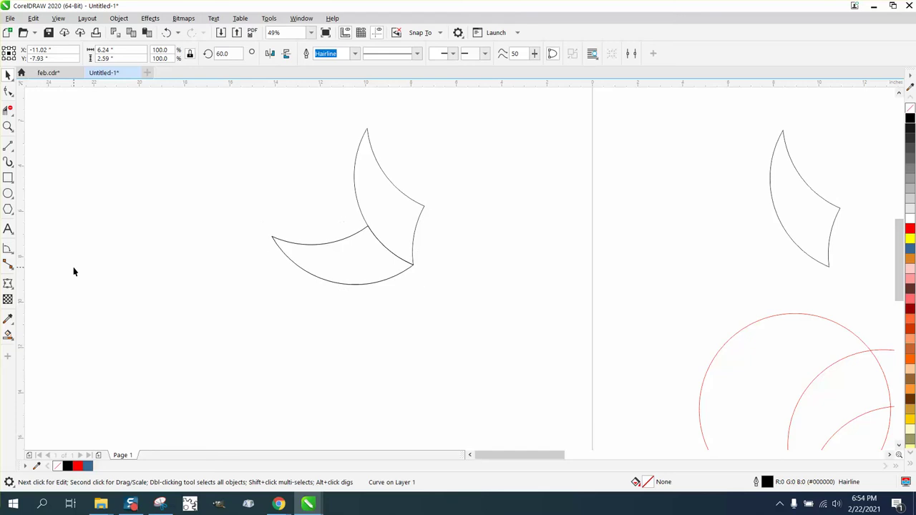
Duplicate the 60° petal around the shared tip with the rotation angle set to 120°
{"action": "left_click", "coordinate": [360, 284]}
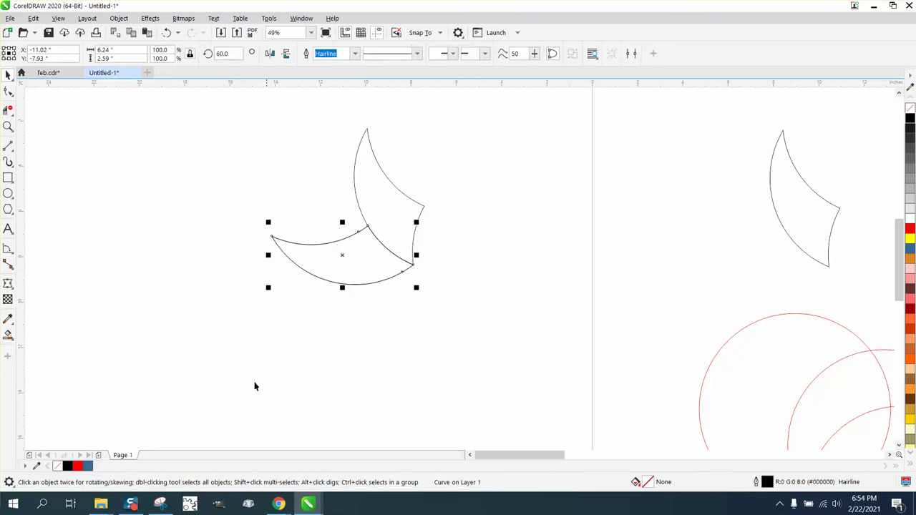
{"action": "left_click", "coordinate": [223, 54]}
{"action": "key", "text": "Return"}
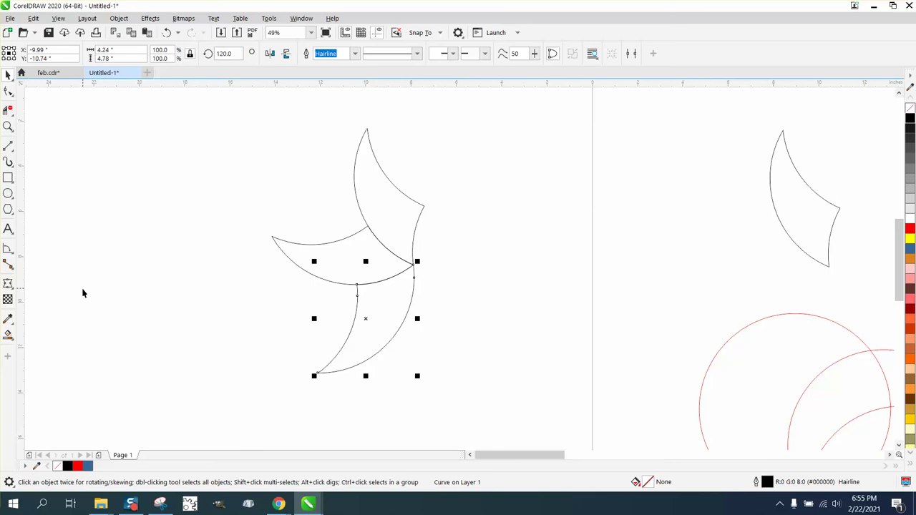
{"action": "left_click", "coordinate": [81, 293]}
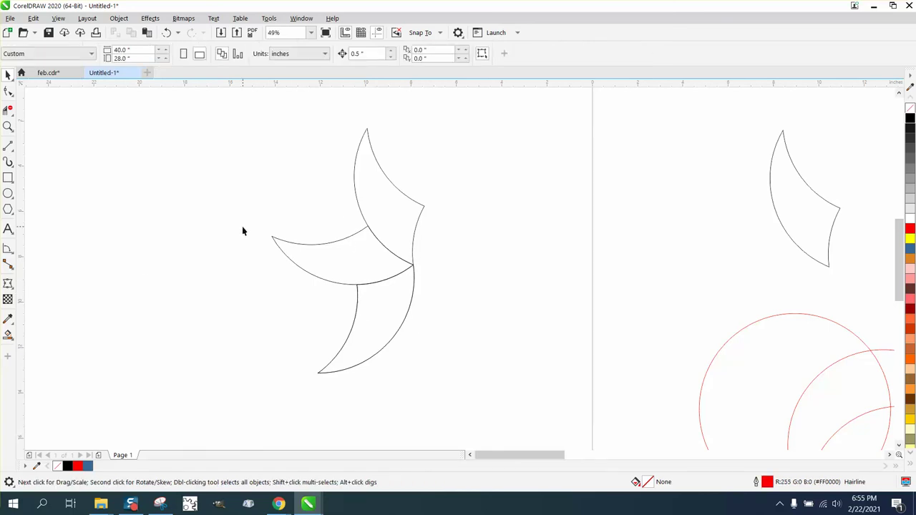
Duplicate the 120° petal around the shared tip with the rotation angle set to 180°
{"action": "left_click", "coordinate": [396, 332]}
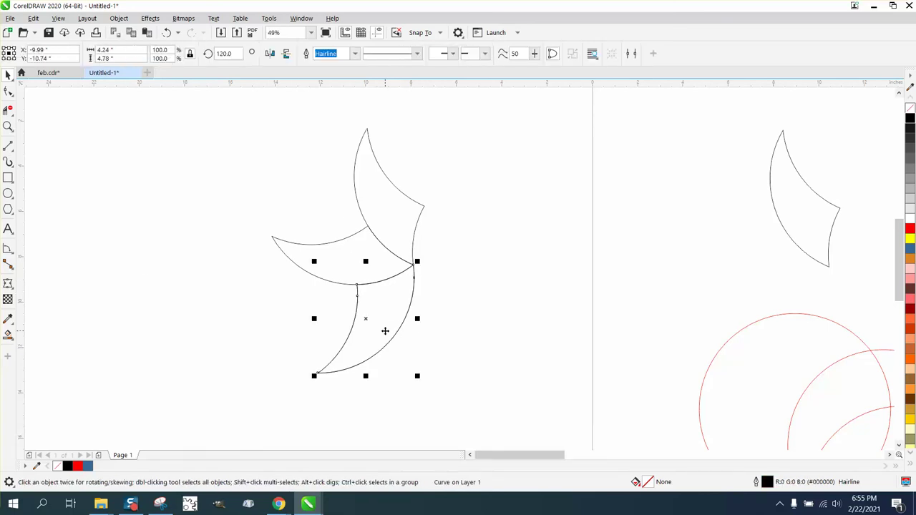
{"action": "left_click", "coordinate": [238, 55]}
{"action": "type", "text": "180"}
{"action": "key", "text": "Return"}
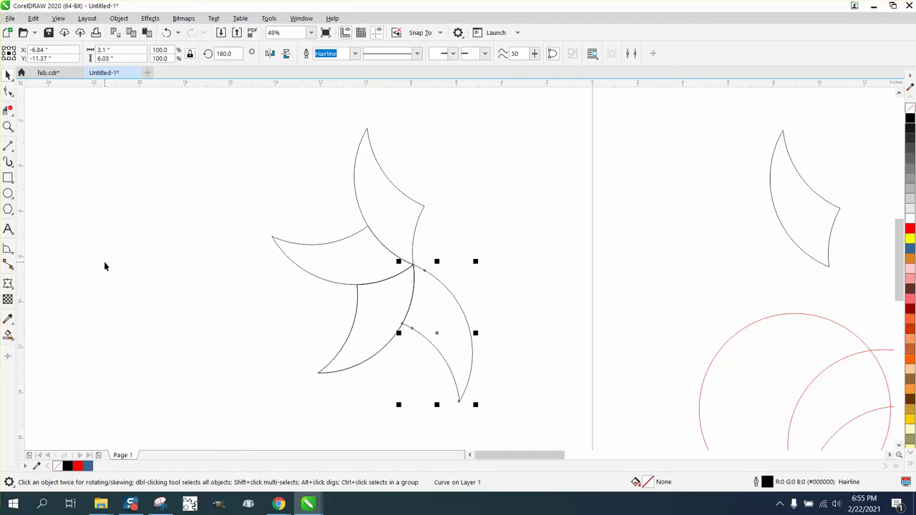
{"action": "left_click", "coordinate": [104, 262]}
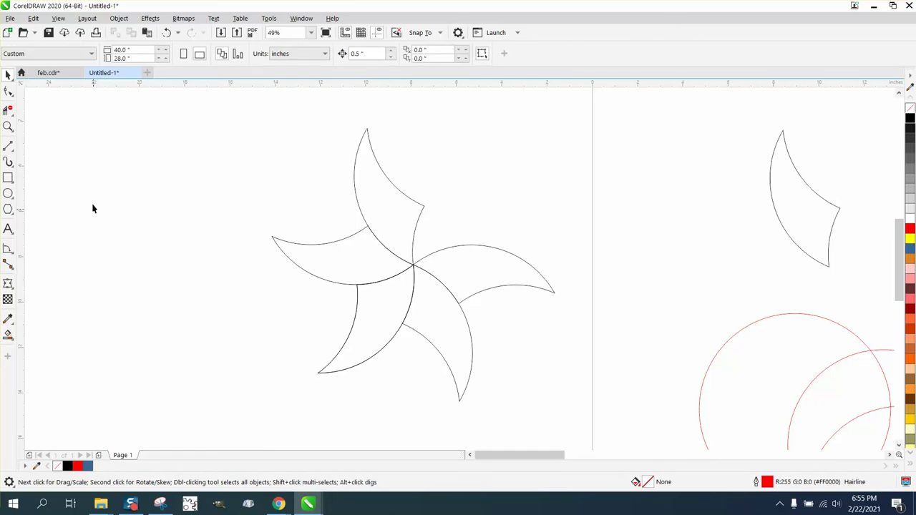
Undo the last petal copy and repeat the rotated duplication from the 180° petal twice to complete the six-petal flower
{"action": "left_click", "coordinate": [166, 32]}
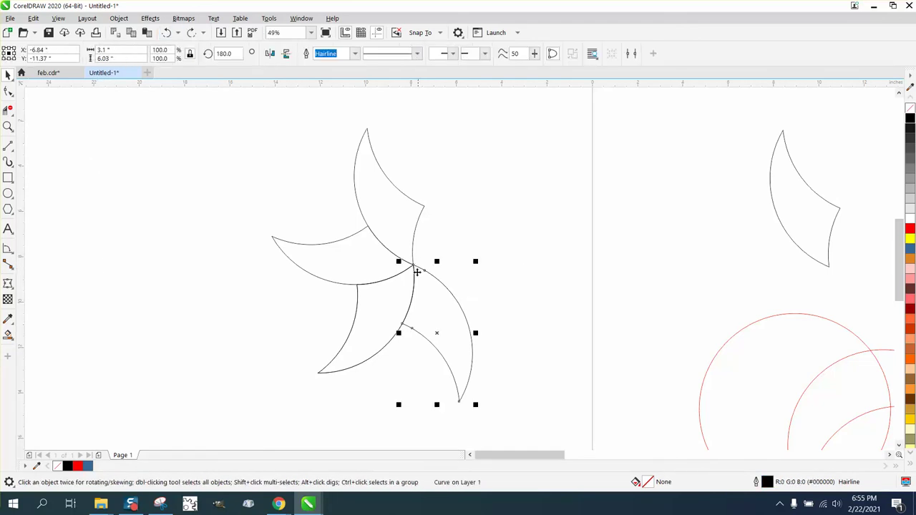
{"action": "key", "text": "ctrl+r"}
{"action": "key", "text": "ctrl+r"}
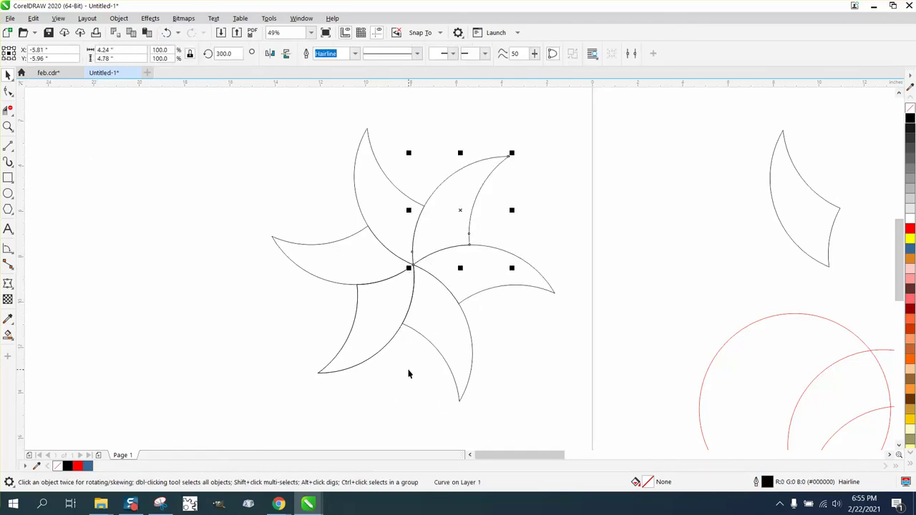
{"action": "scroll", "coordinate": [322, 364], "scroll_direction": "down", "scroll_amount": 2}
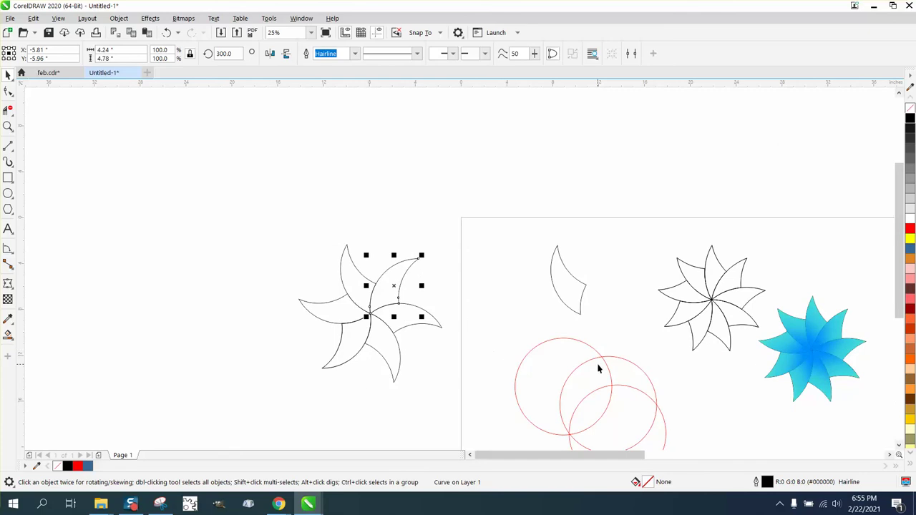
Move the middle red circle clear of the other two and fill the lens-shaped overlap of the remaining circles with red using Smart Fill
{"action": "key", "text": "F6"}
{"action": "left_click", "coordinate": [8, 126]}
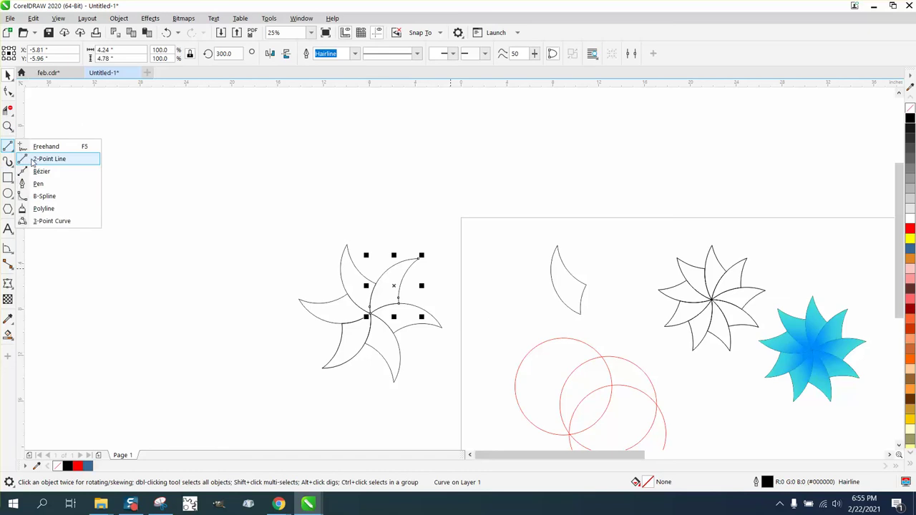
{"action": "mouse_move", "coordinate": [13, 127]}
{"action": "left_click", "coordinate": [41, 127]}
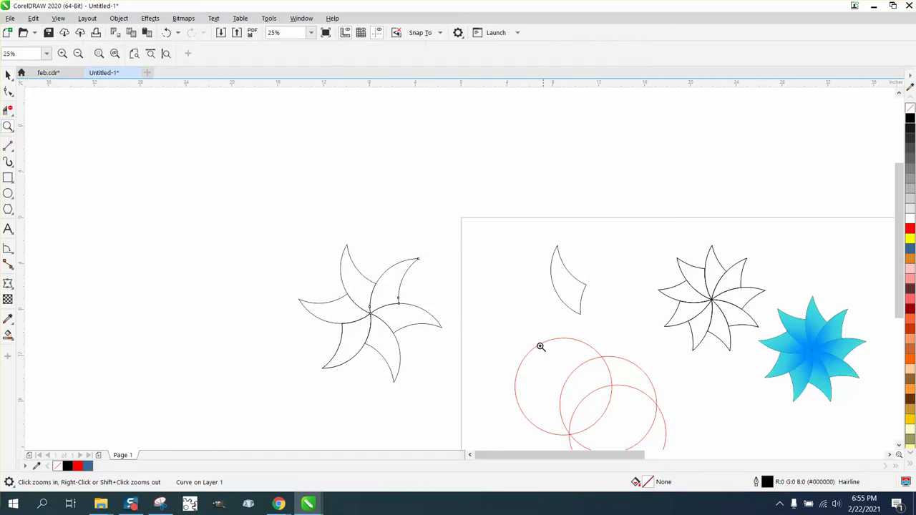
{"action": "left_click_drag", "start_coordinate": [532, 338], "coordinate": [694, 442]}
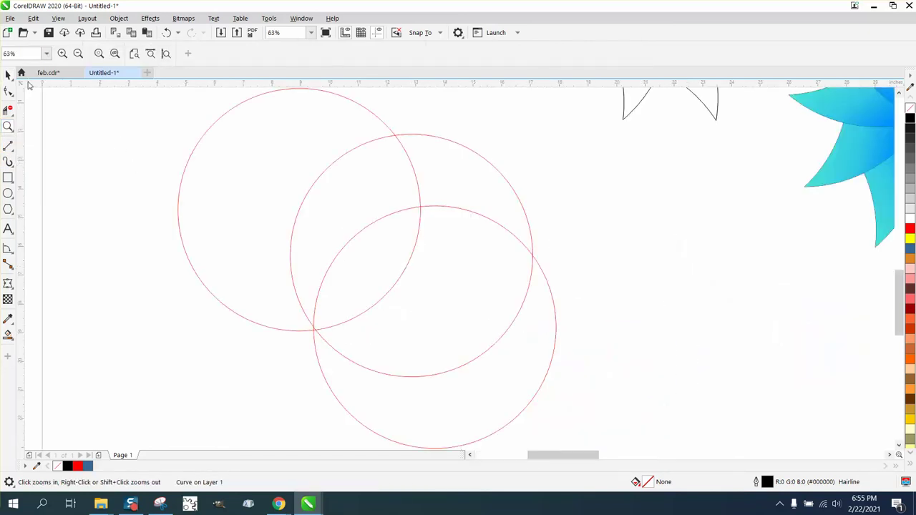
{"action": "left_click", "coordinate": [7, 75]}
{"action": "left_click", "coordinate": [486, 159]}
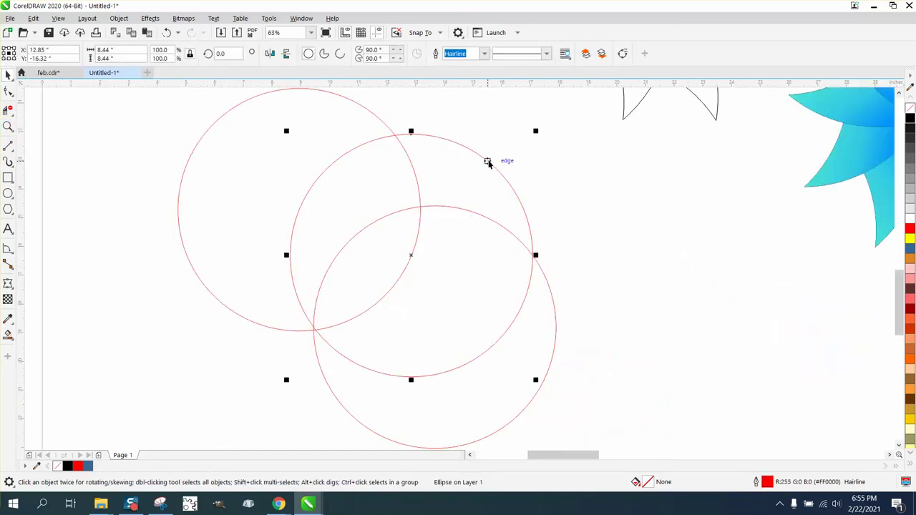
{"action": "left_click_drag", "start_coordinate": [411, 250], "coordinate": [599, 245]}
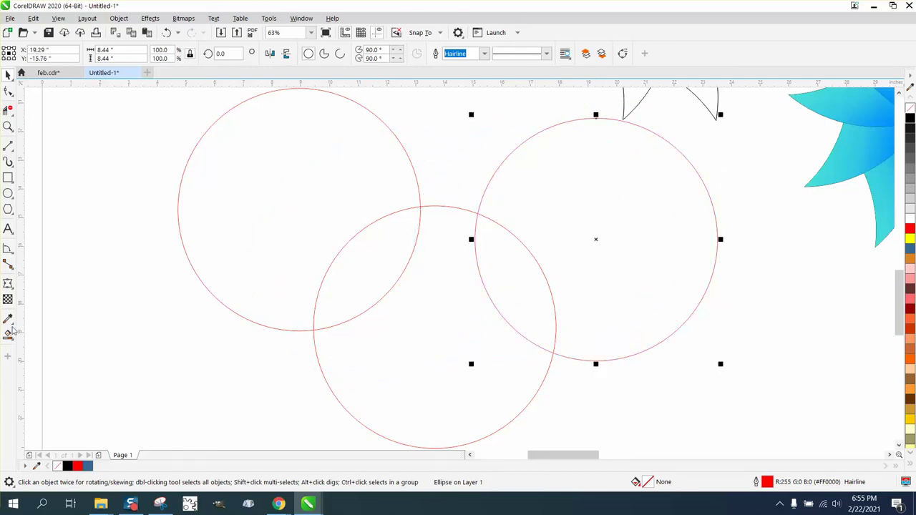
{"action": "left_click", "coordinate": [8, 333]}
{"action": "left_click", "coordinate": [372, 284]}
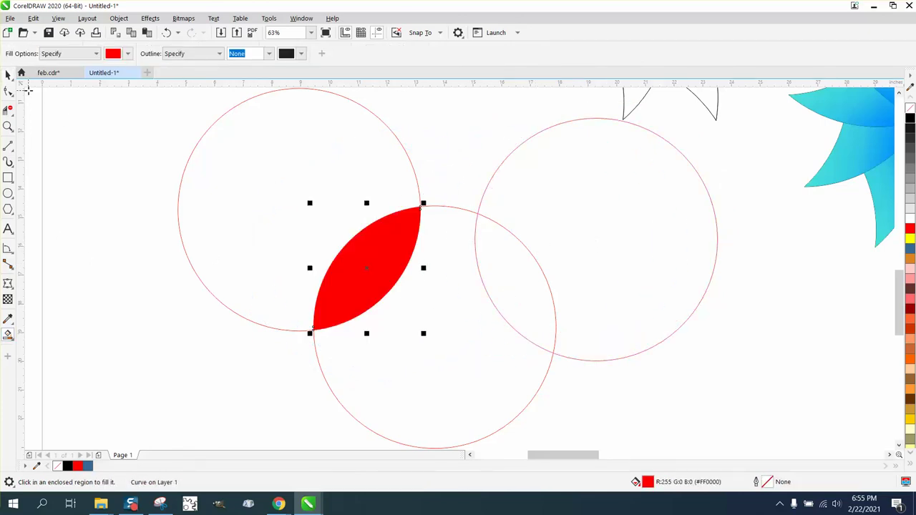
Centre the displaced circle on the red lens and smart-fill in red the small three-sided region beyond the lens's upper tip
{"action": "left_click", "coordinate": [9, 74]}
{"action": "left_click", "coordinate": [600, 239]}
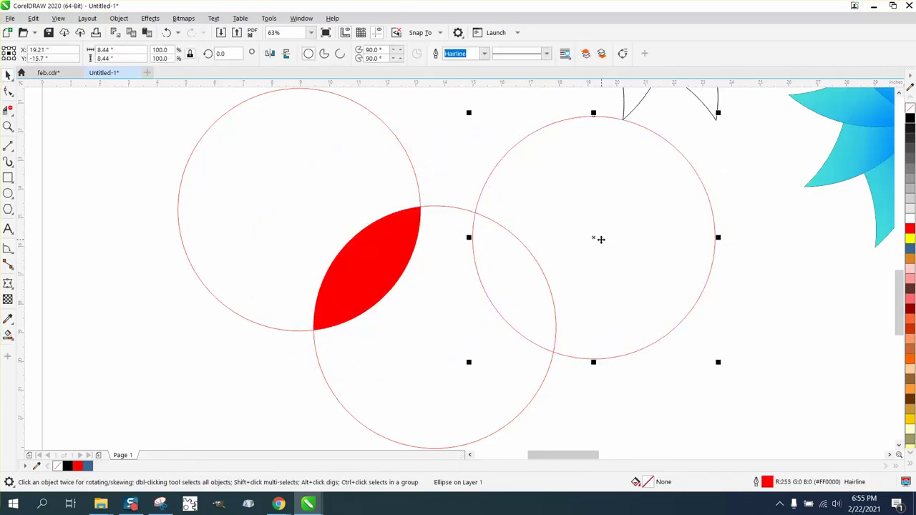
{"action": "left_click_drag", "start_coordinate": [600, 239], "coordinate": [366, 268]}
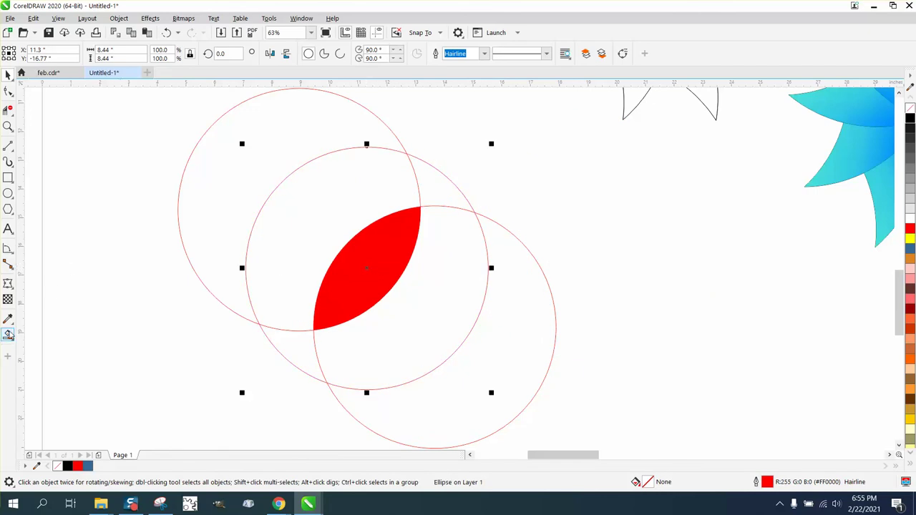
{"action": "left_click", "coordinate": [7, 335]}
{"action": "left_click", "coordinate": [436, 192]}
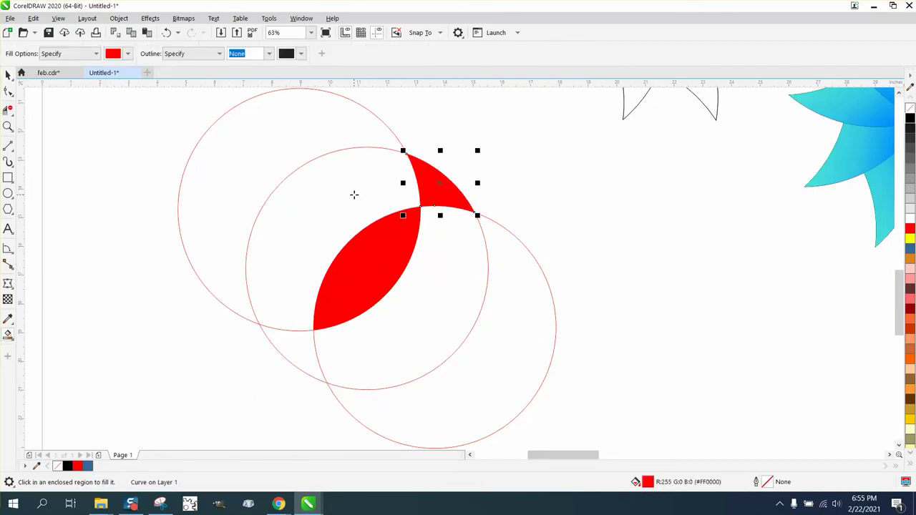
Move the whole six-petal outline flower onto the page's upper edge, above the blue flower and beside the nine-petal outline
{"action": "scroll", "coordinate": [354, 194], "scroll_direction": "down", "scroll_amount": 5}
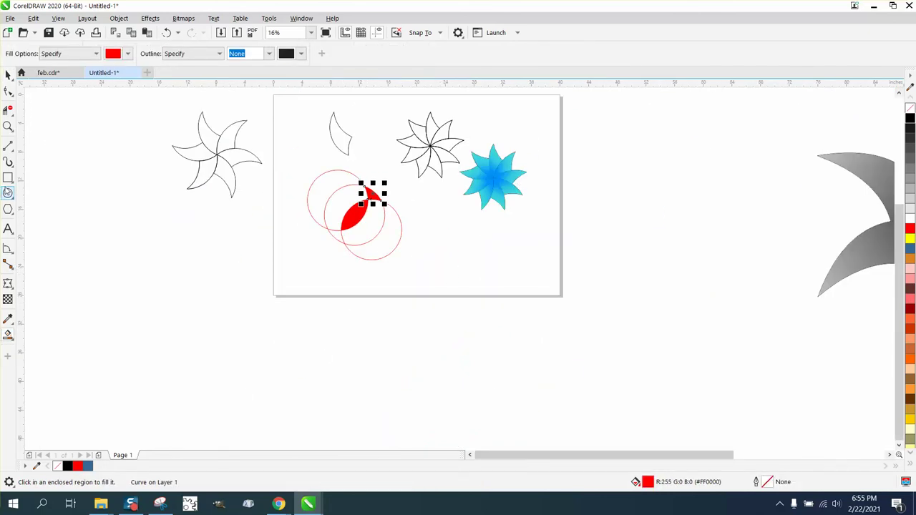
{"action": "left_click", "coordinate": [8, 127]}
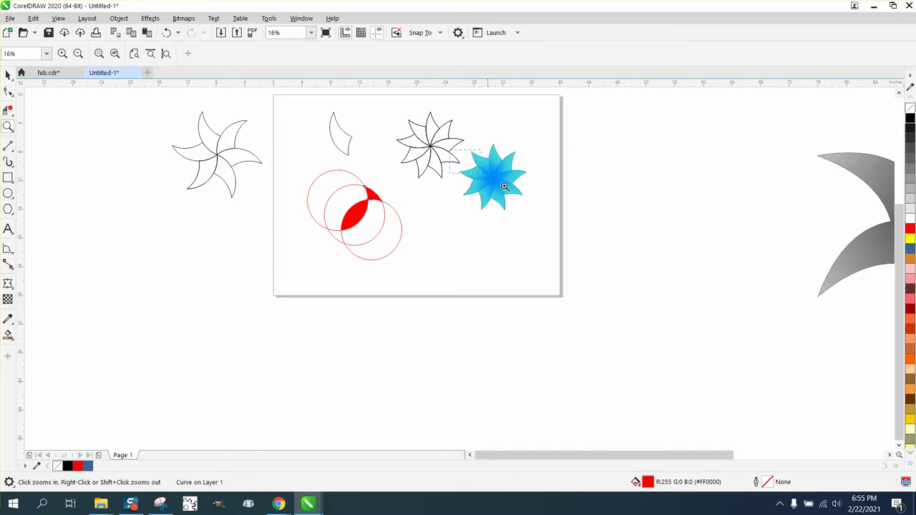
{"action": "left_click_drag", "start_coordinate": [506, 188], "coordinate": [593, 229]}
{"action": "right_click", "coordinate": [496, 243]}
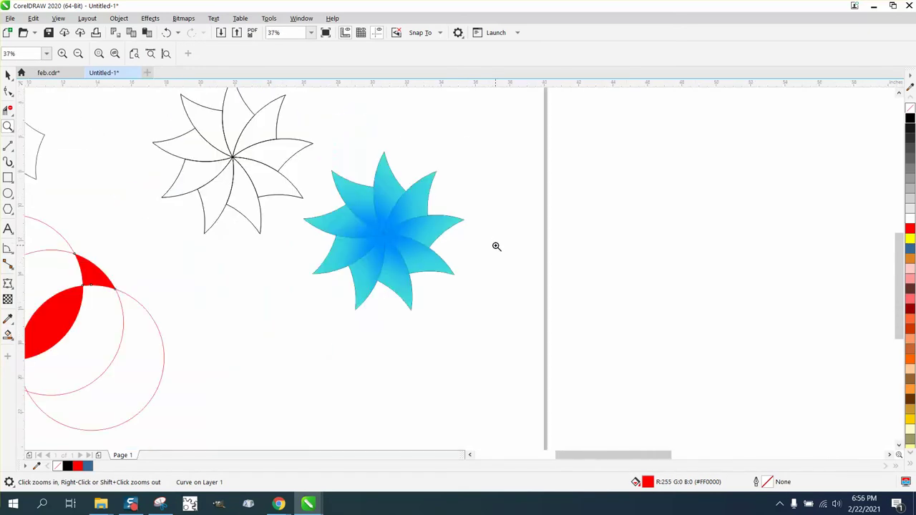
{"action": "right_click", "coordinate": [303, 201]}
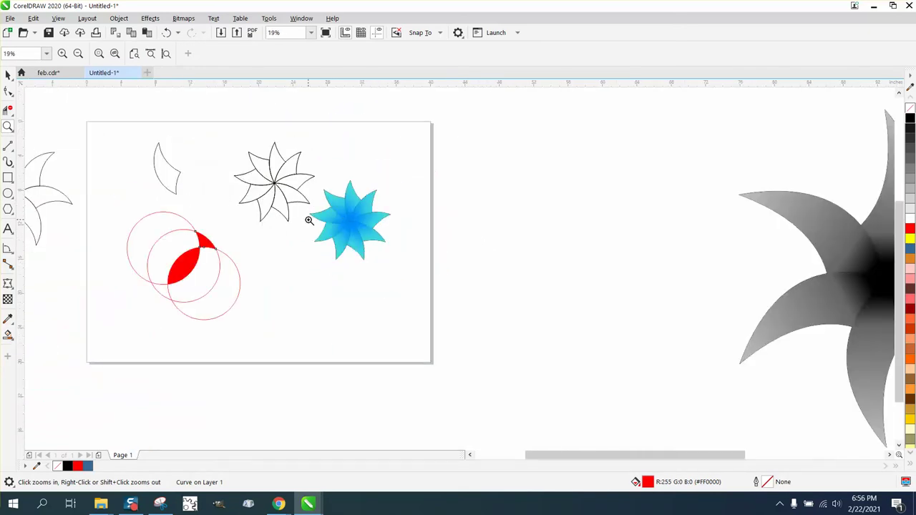
{"action": "right_click", "coordinate": [308, 220]}
{"action": "key", "text": "space"}
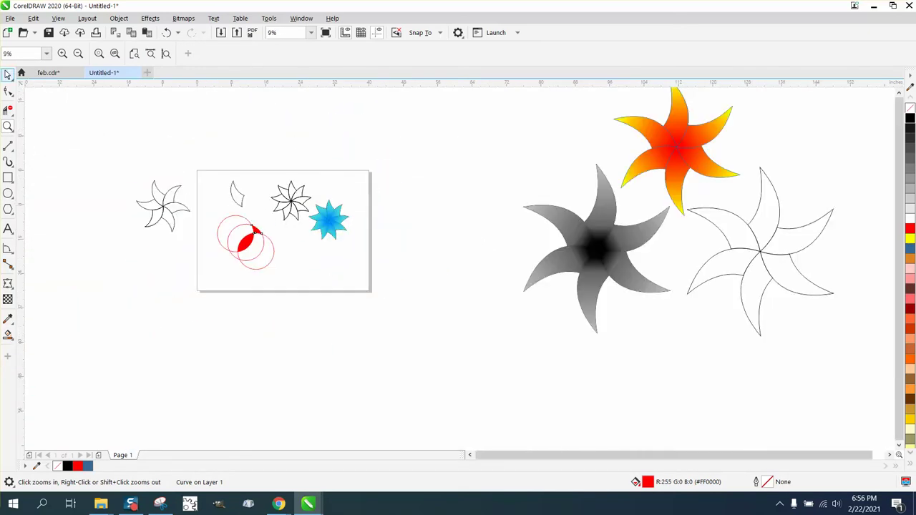
{"action": "left_click_drag", "start_coordinate": [106, 151], "coordinate": [206, 240]}
{"action": "left_click_drag", "start_coordinate": [162, 209], "coordinate": [326, 176]}
Compare the six-petal and nine-petal flowers up close, then examine the red-filled regions between the overlapping circles
{"action": "left_click", "coordinate": [13, 134]}
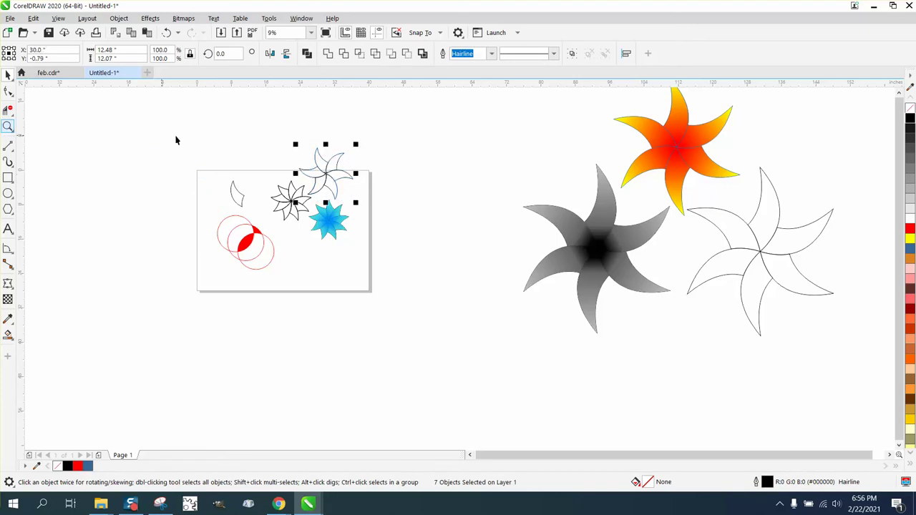
{"action": "left_click", "coordinate": [52, 128]}
{"action": "left_click_drag", "start_coordinate": [243, 137], "coordinate": [402, 234]}
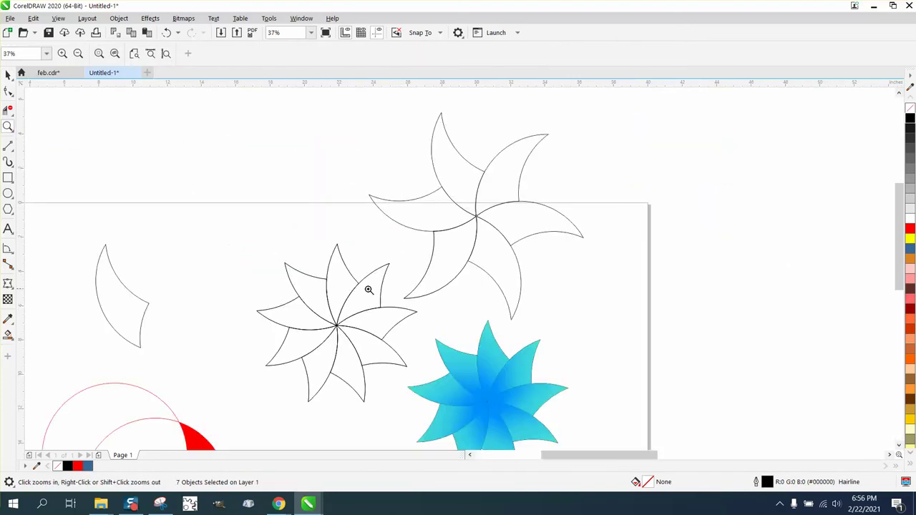
{"action": "right_click", "coordinate": [451, 237]}
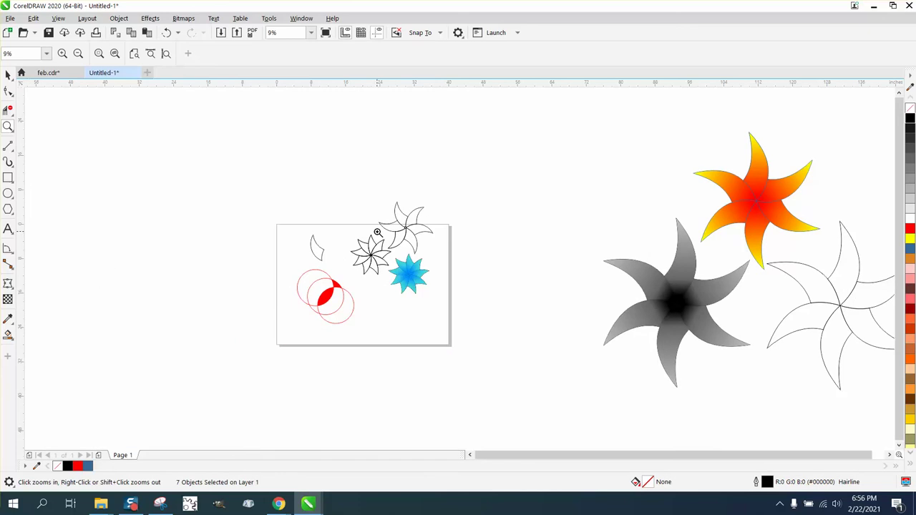
{"action": "left_click_drag", "start_coordinate": [348, 229], "coordinate": [419, 279]}
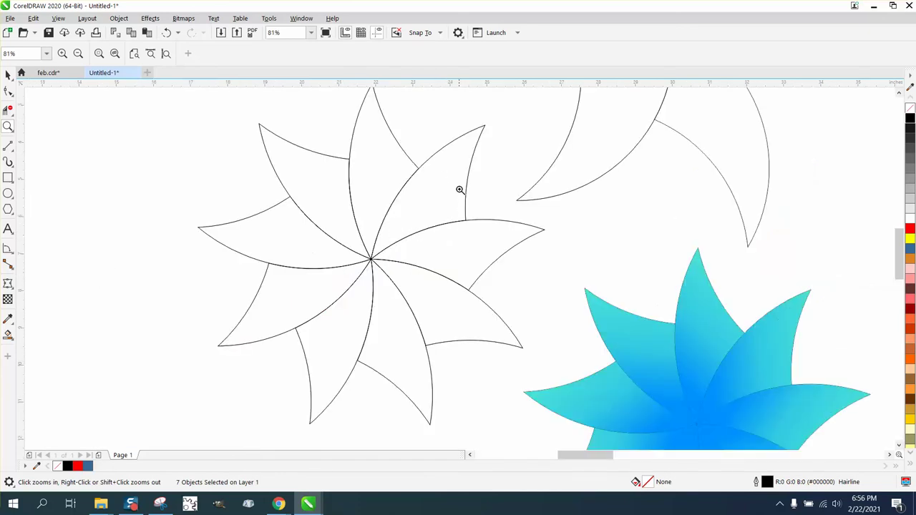
{"action": "right_click", "coordinate": [412, 184]}
{"action": "right_click", "coordinate": [407, 183]}
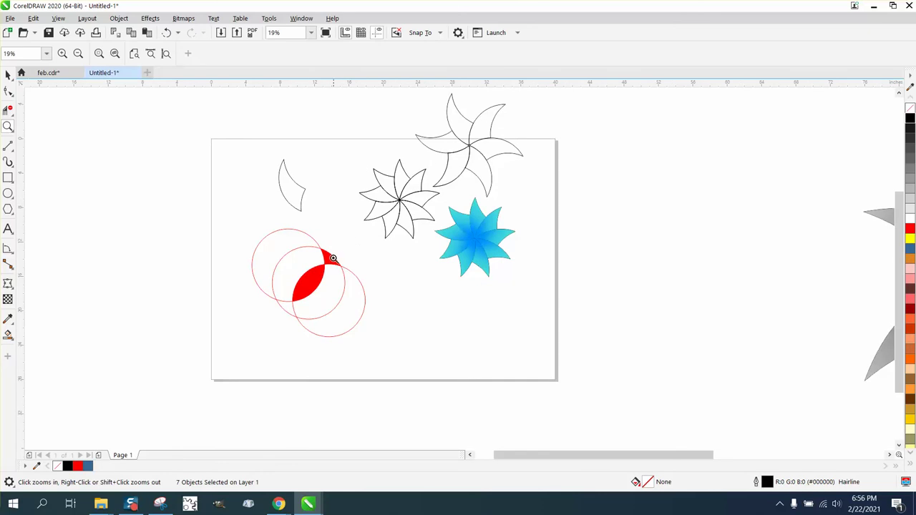
{"action": "left_click_drag", "start_coordinate": [314, 241], "coordinate": [359, 282]}
{"action": "right_click", "coordinate": [351, 277]}
{"action": "right_click", "coordinate": [351, 277]}
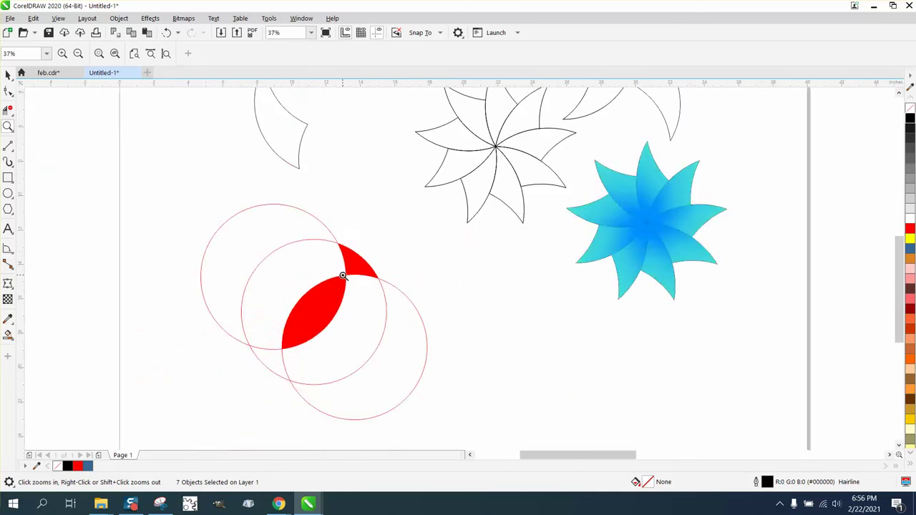
{"action": "right_click", "coordinate": [343, 276]}
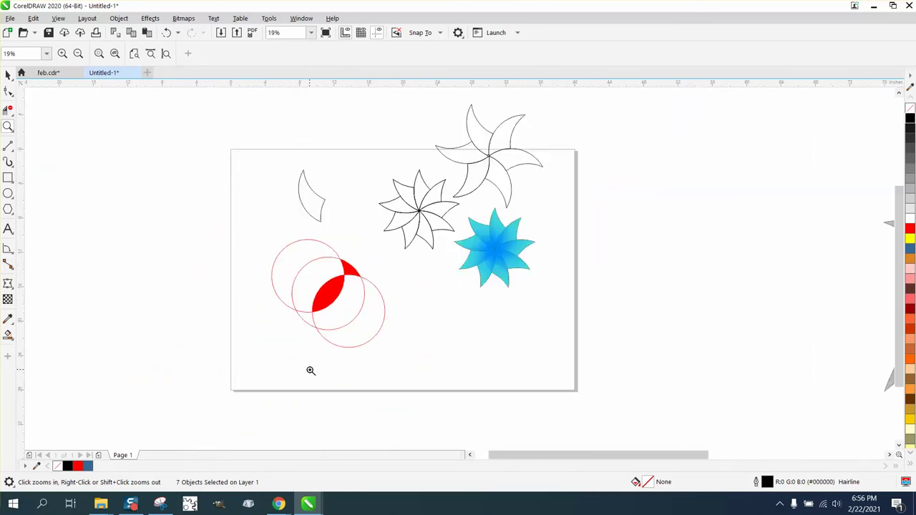